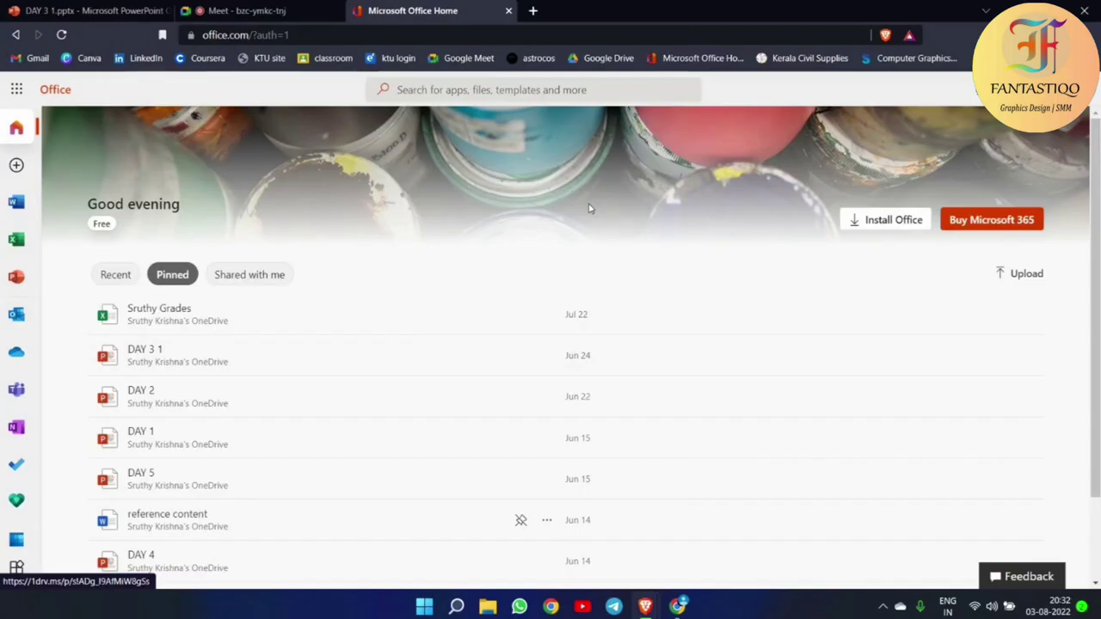
Open a new blank browser tab beside the Microsoft Office Home tab.
click(532, 11)
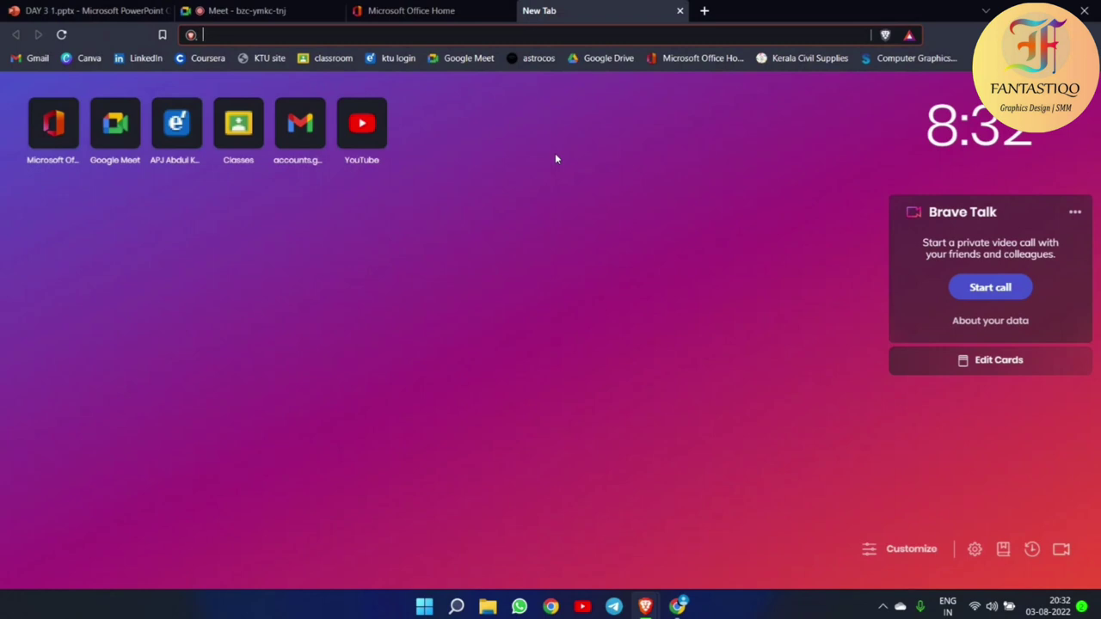
Load wix.com in the new tab's address bar.
text(wix.com)
key(Return)
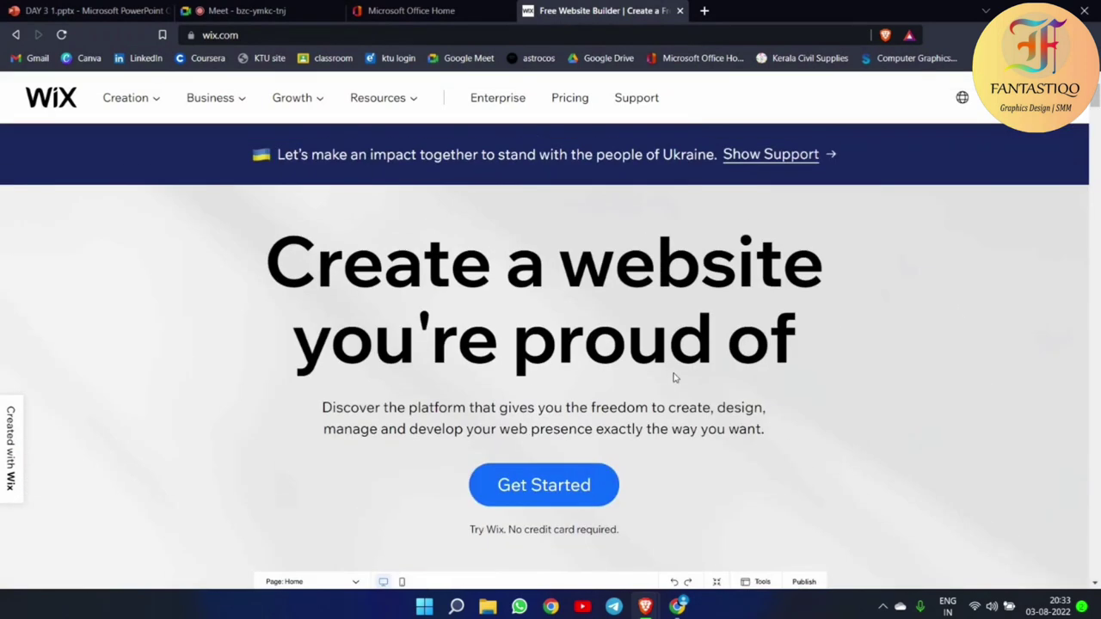
Browse the Wix homepage, then bring up the Sign Up page via Get Started.
scroll(674, 372, down, 4)
scroll(674, 373, down, 12)
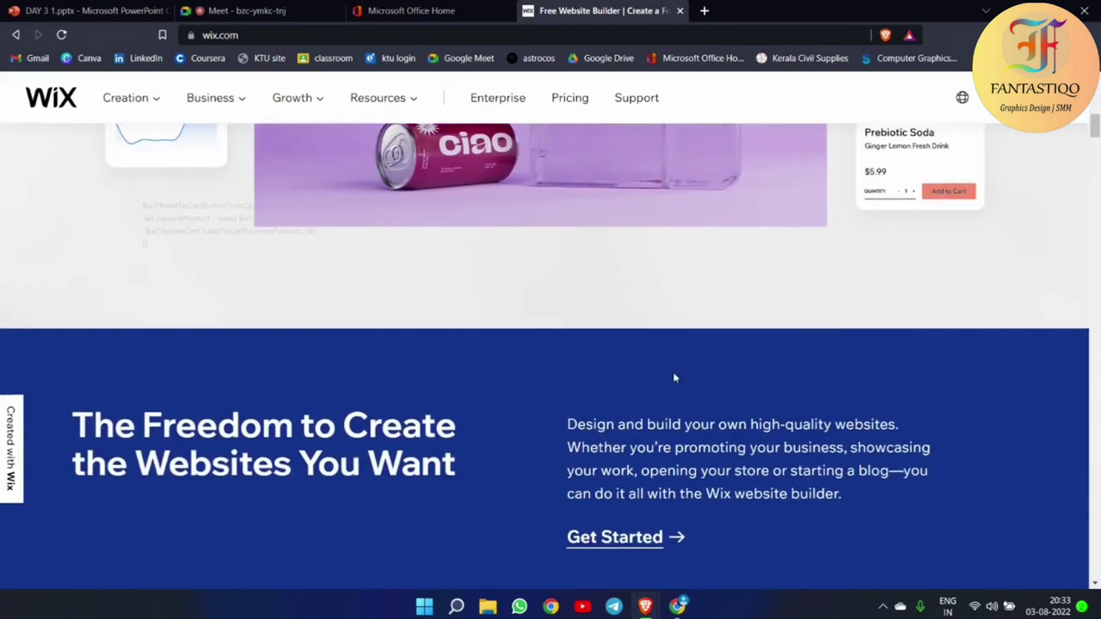
scroll(674, 377, down, 8)
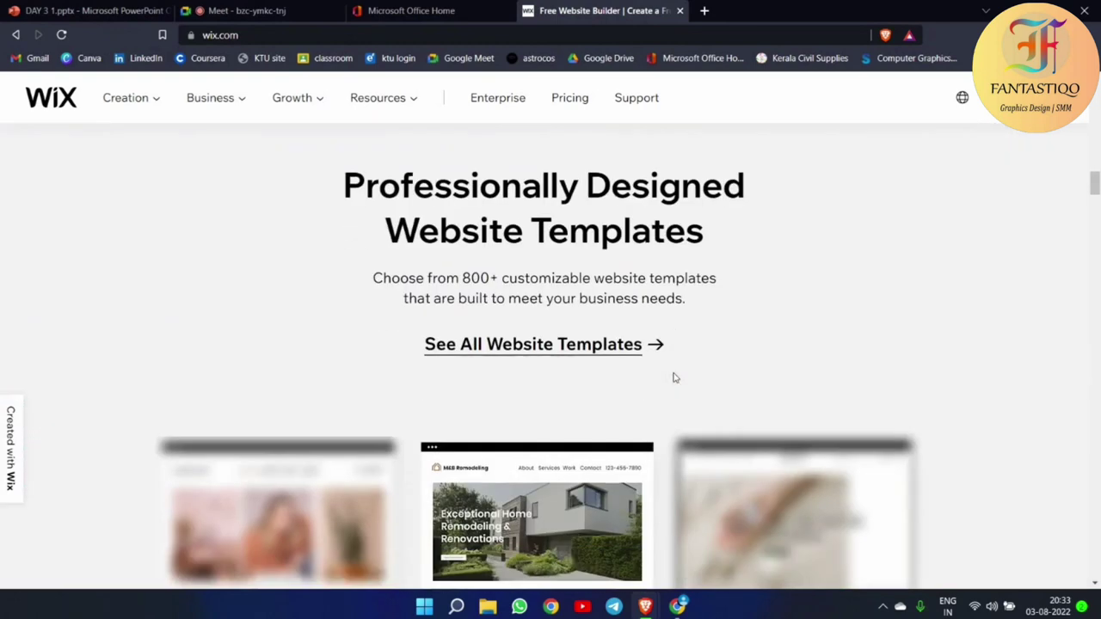
scroll(674, 378, down, 12)
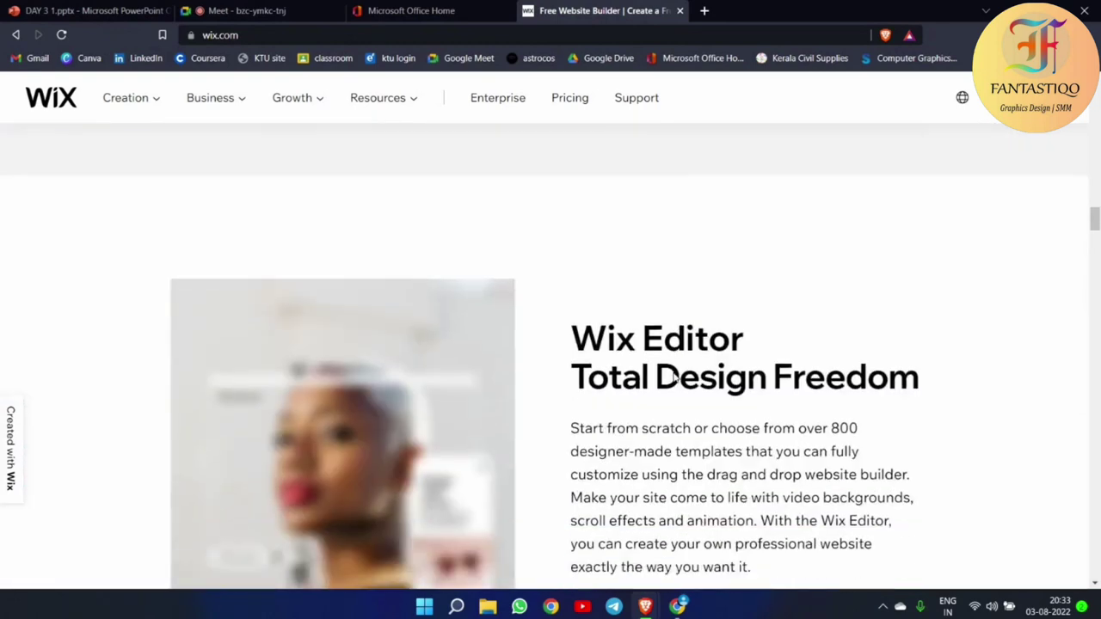
scroll(673, 373, down, 15)
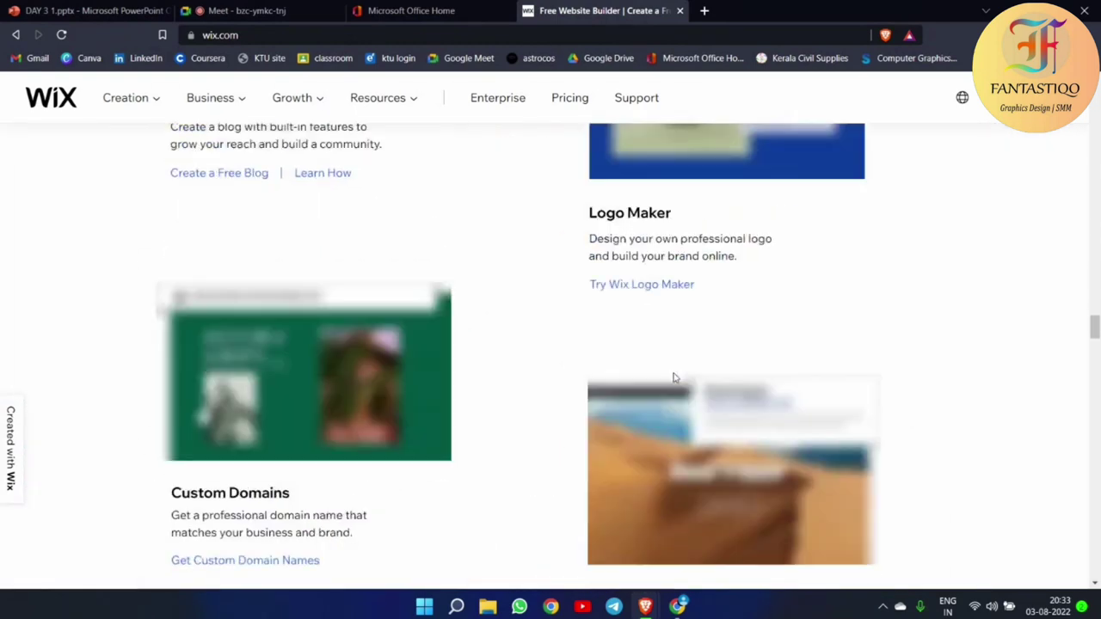
scroll(674, 372, up, 4)
scroll(674, 371, down, 15)
scroll(674, 376, up, 20)
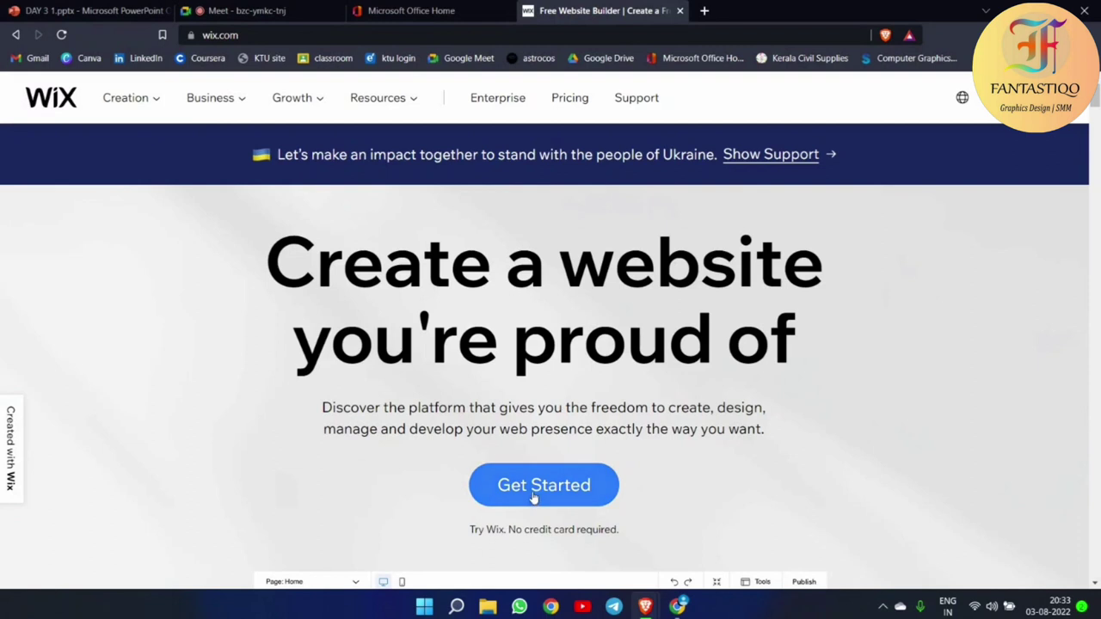
click(532, 497)
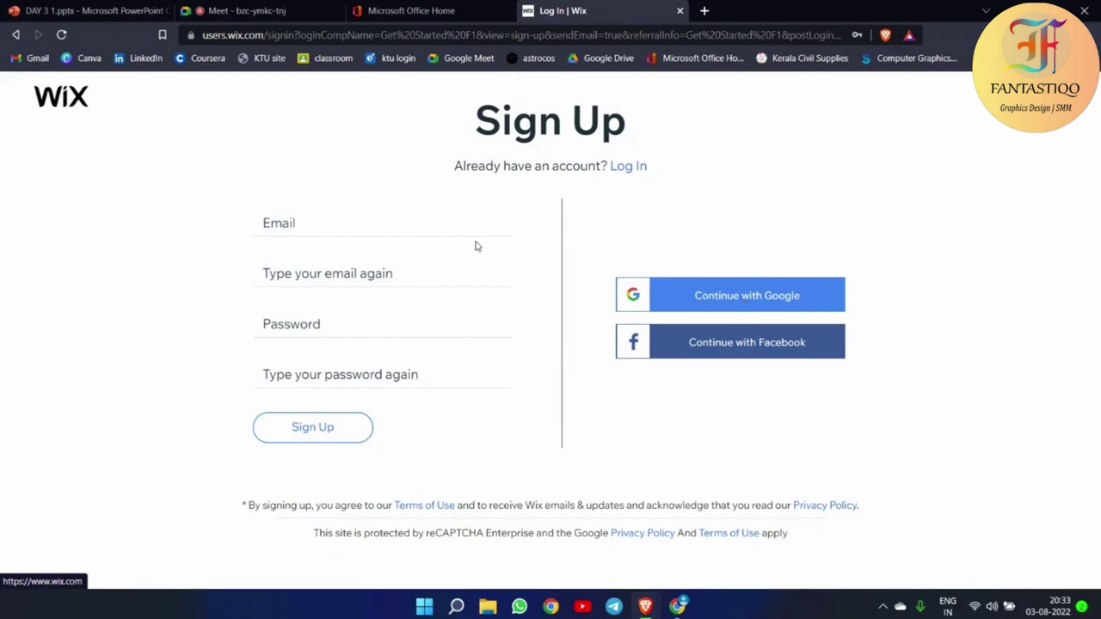
Sign up with an email and password, passing the I'm not a robot check.
click(425, 229)
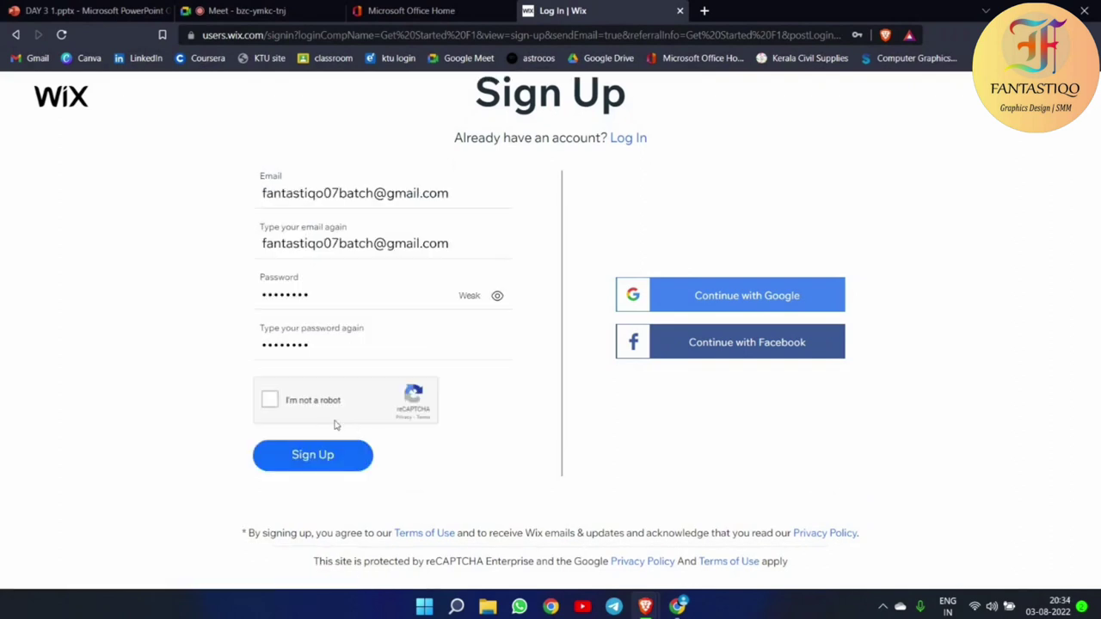
click(270, 398)
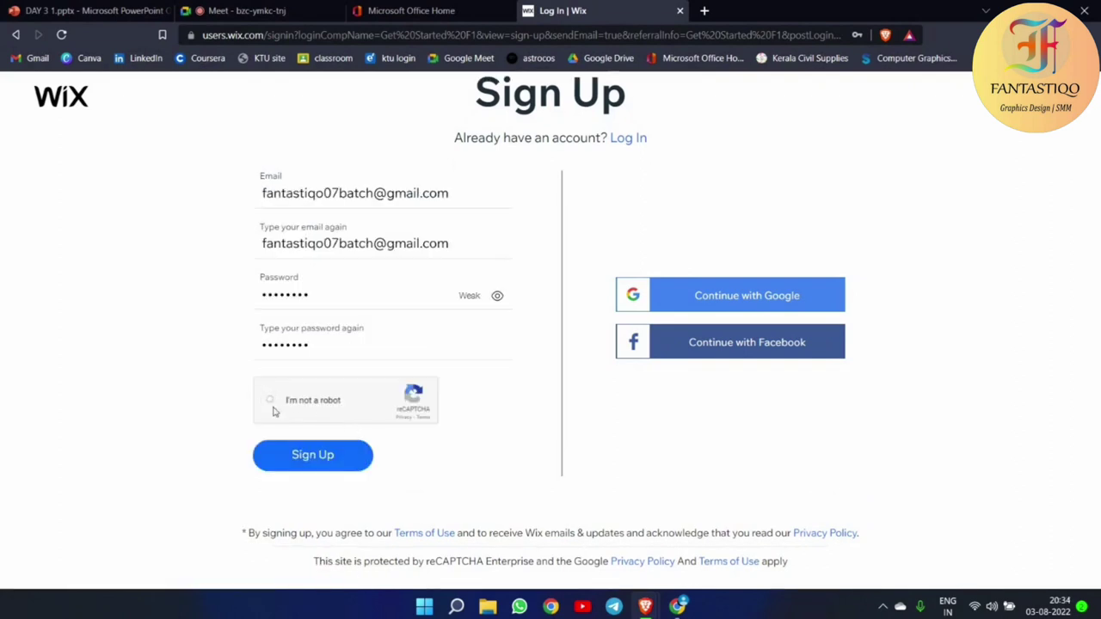
click(309, 456)
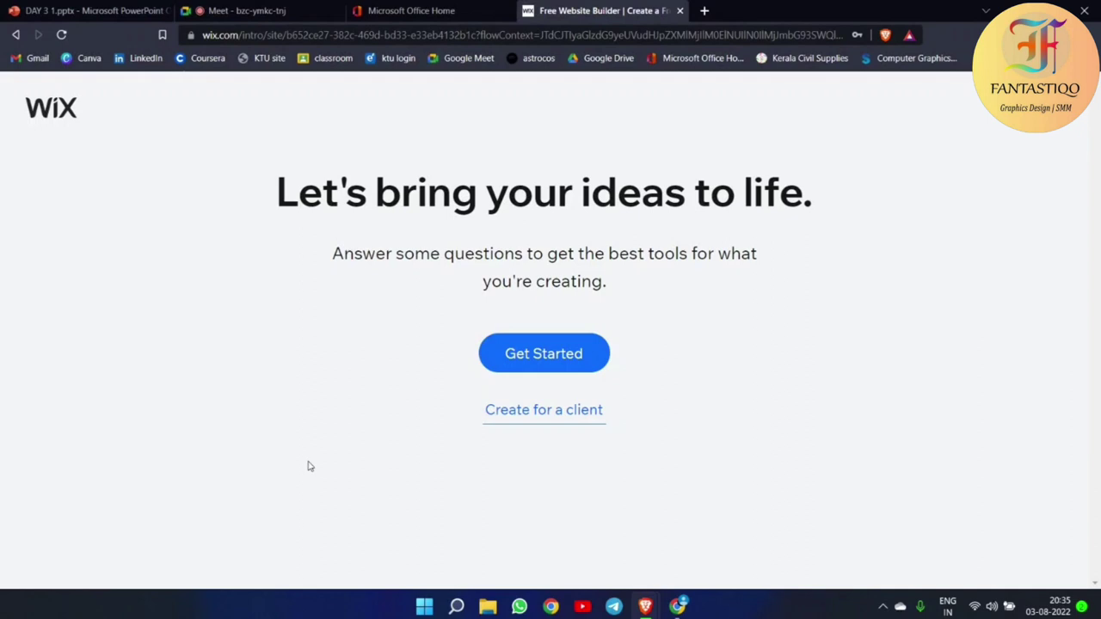
Begin the setup questions and pick Blog as the website type.
click(548, 364)
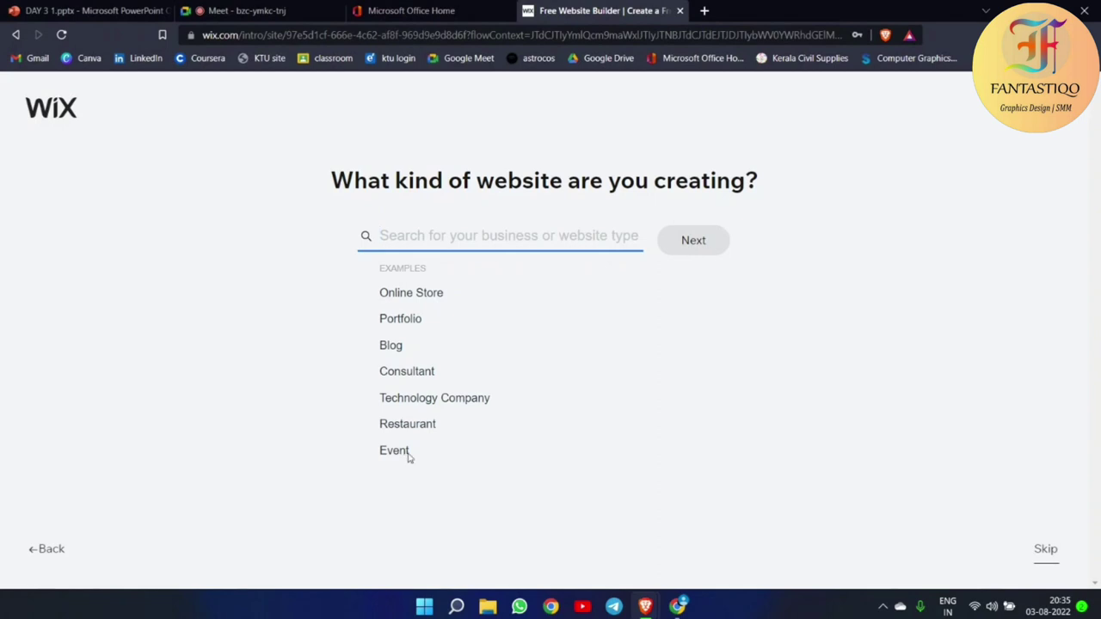
click(392, 346)
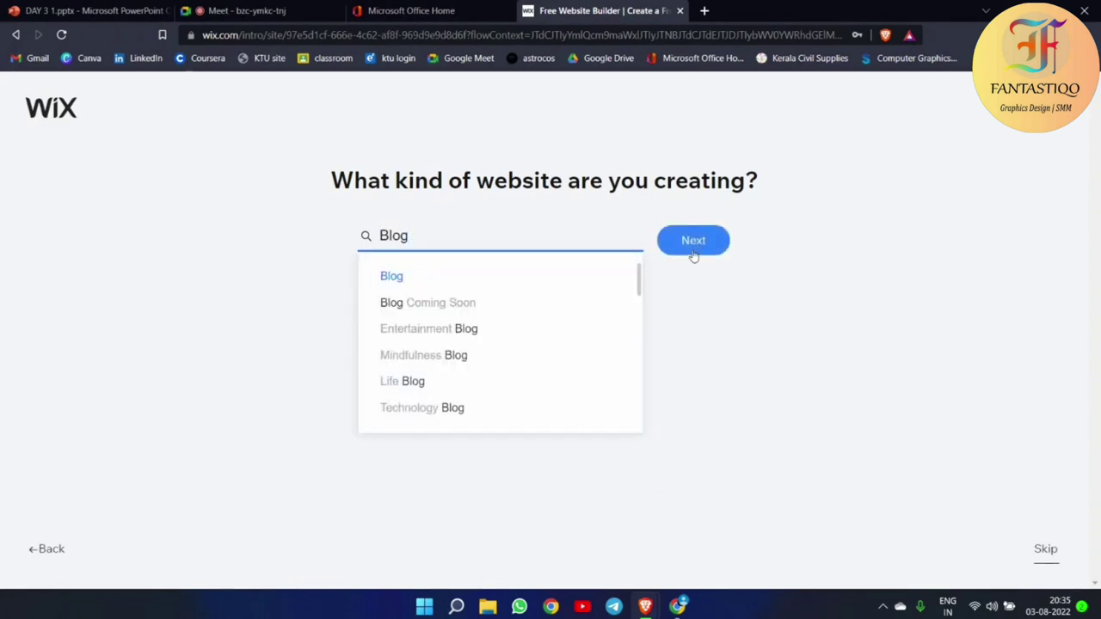
click(453, 281)
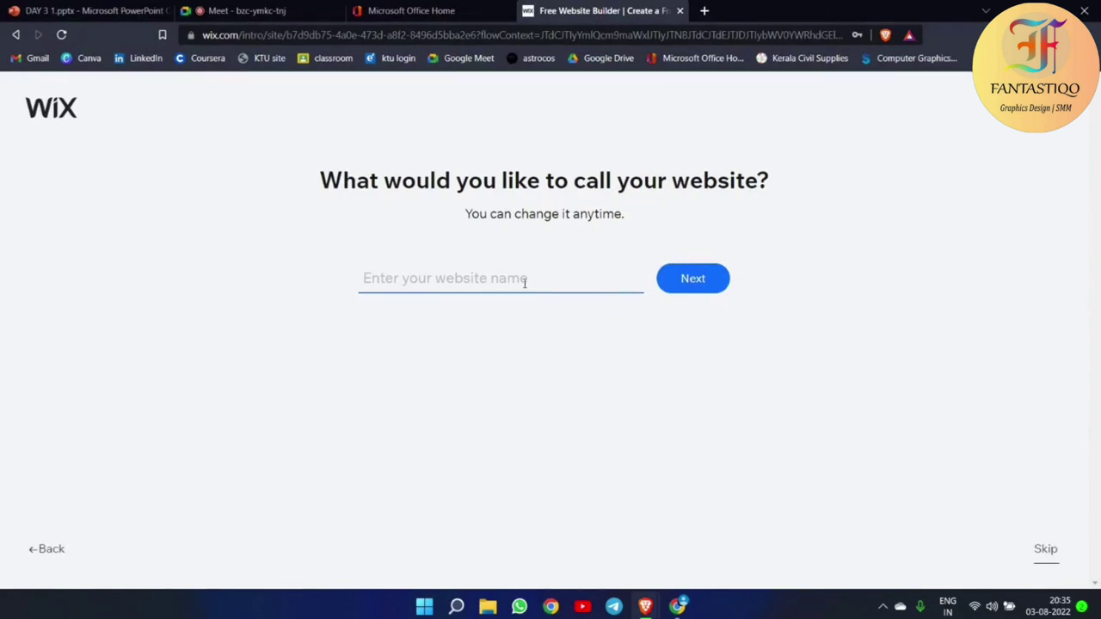
Enter 'bloggingblog' as the website name, fixing the typo, and confirm.
text(blof)
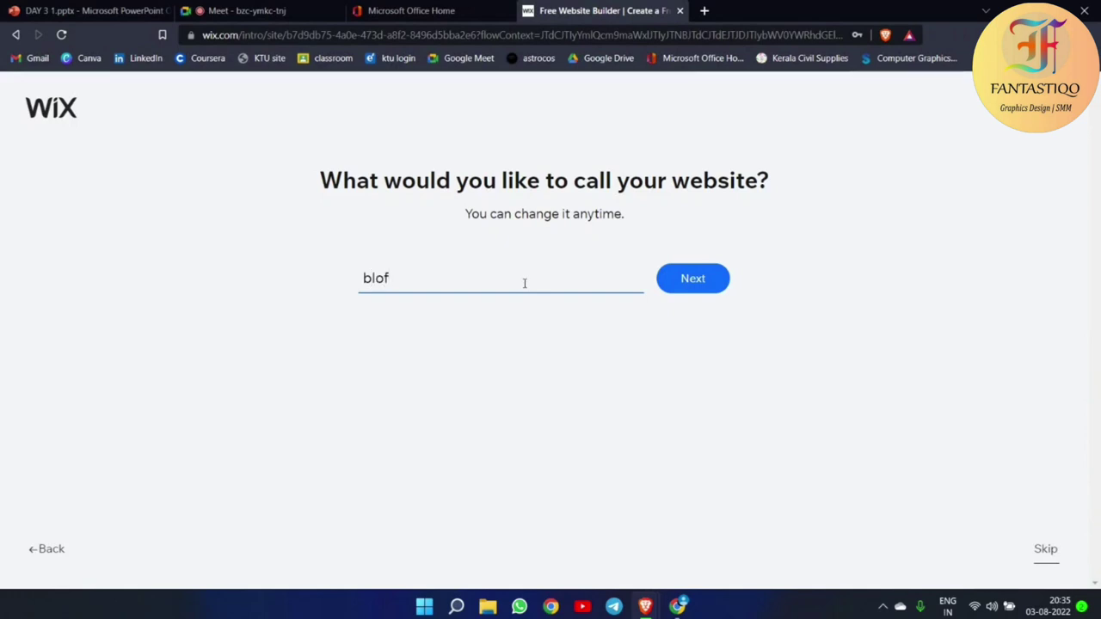
key(BackSpace)
text(ggingblog)
click(716, 289)
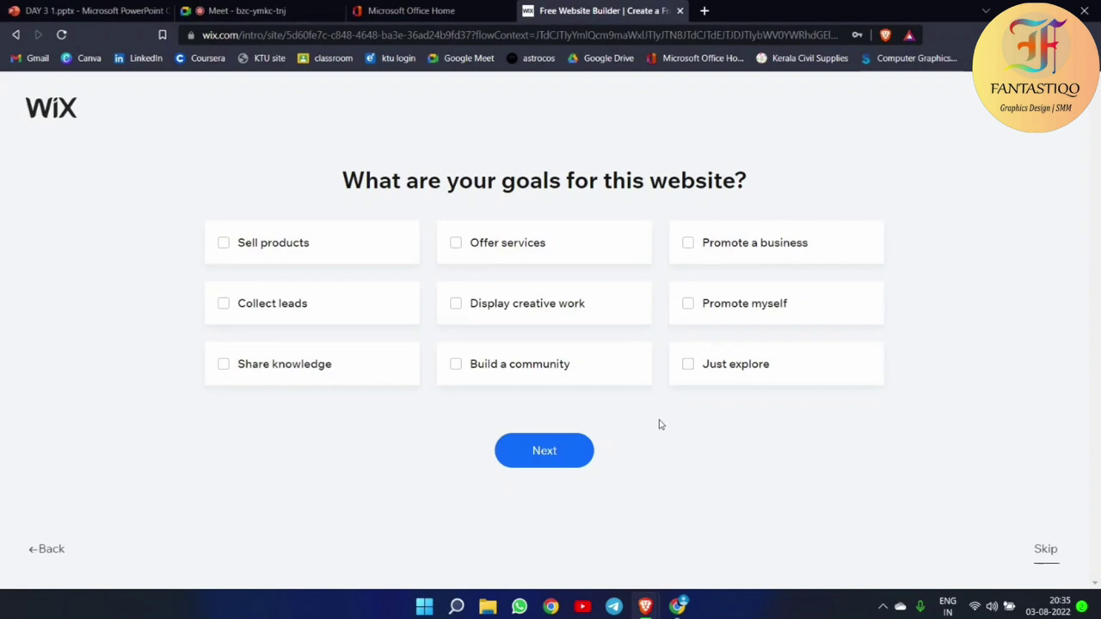
Tick Share knowledge as the website goal and continue.
click(224, 364)
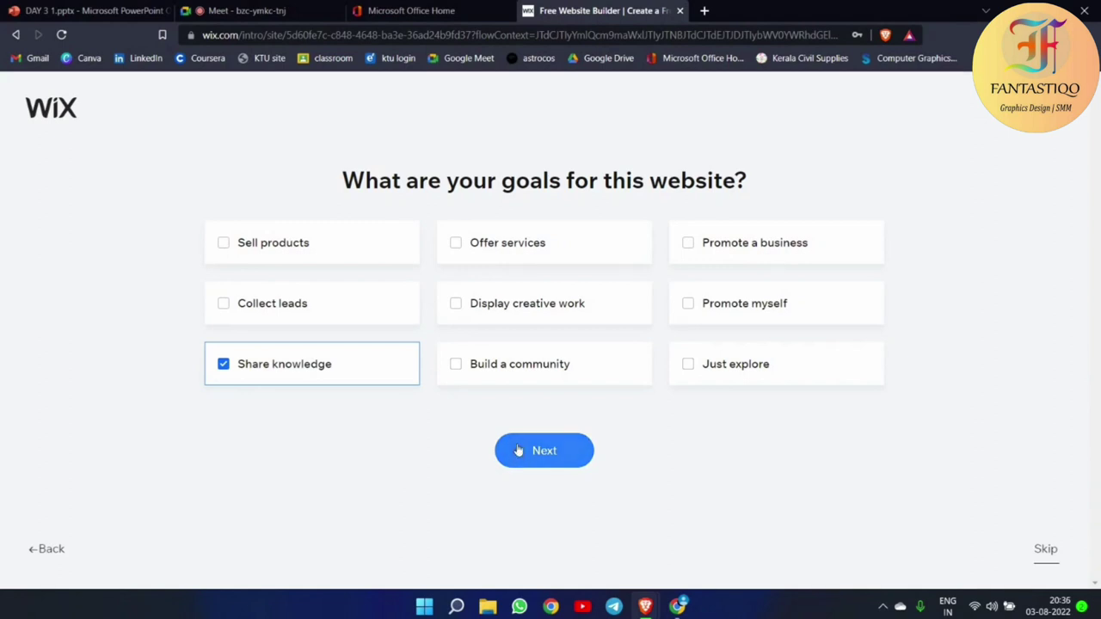
click(543, 450)
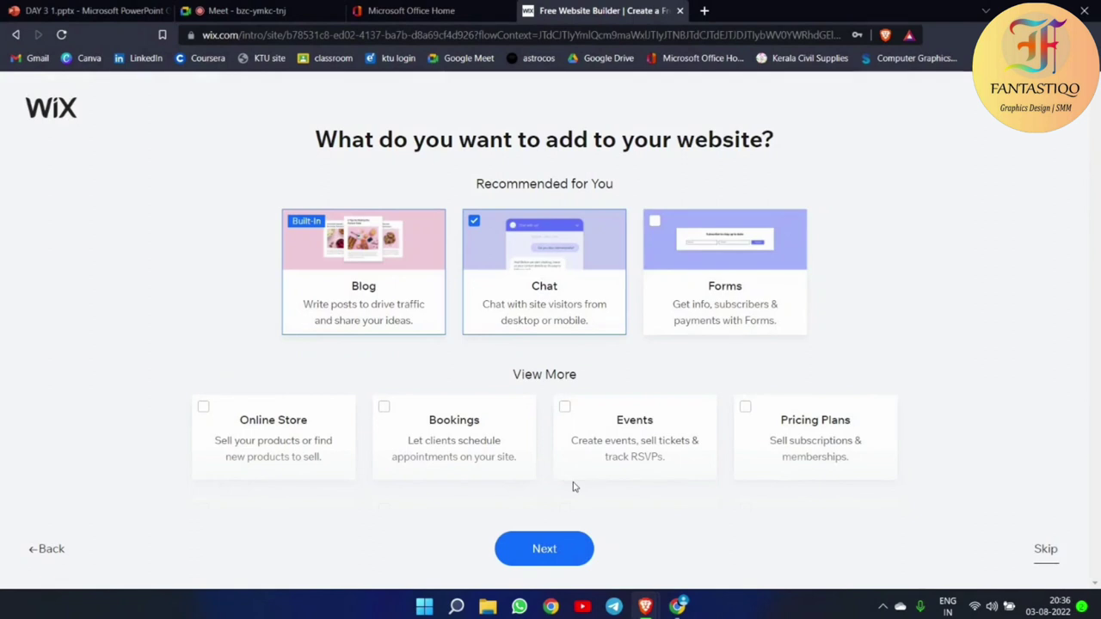
Uncheck Chat and review the feature cards, keeping only the built-in Blog.
mouse_move(365, 308)
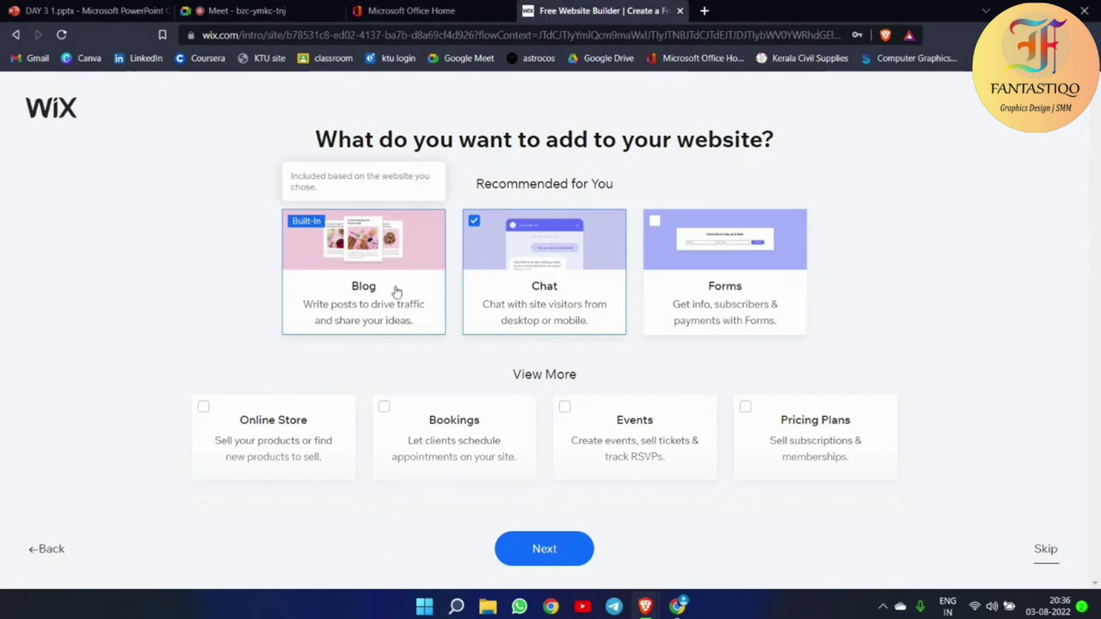
mouse_move(429, 287)
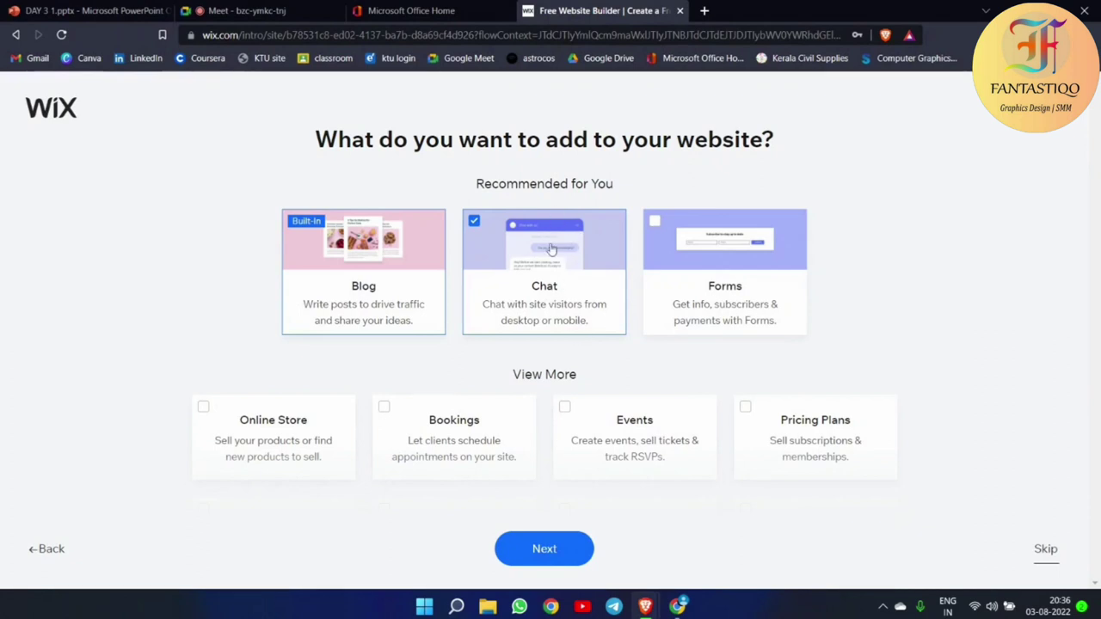
click(474, 221)
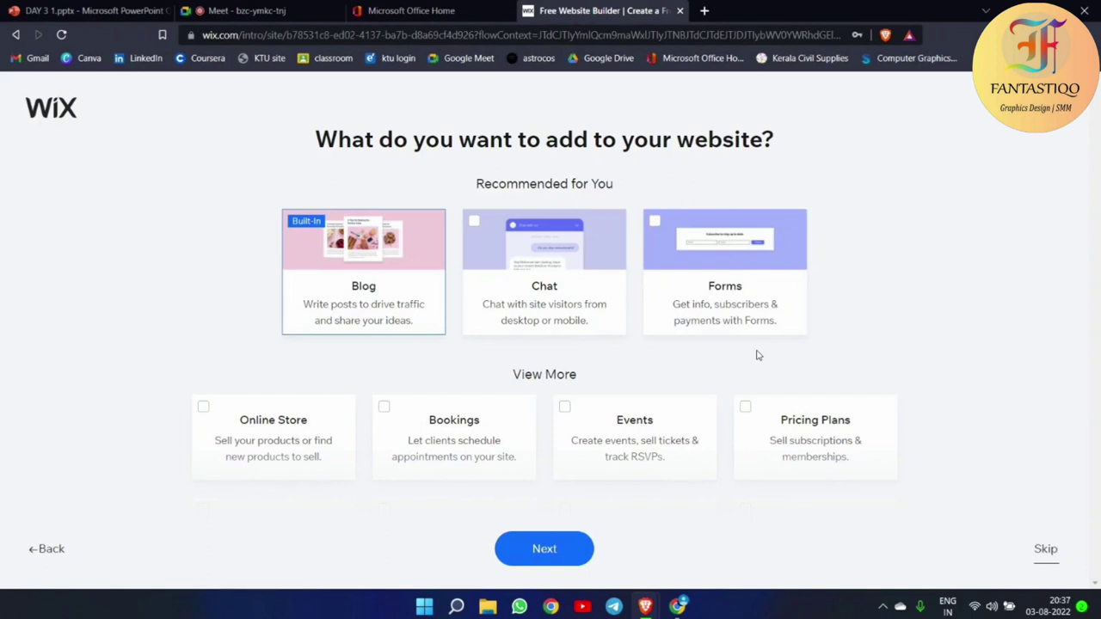
scroll(757, 355, down, 2)
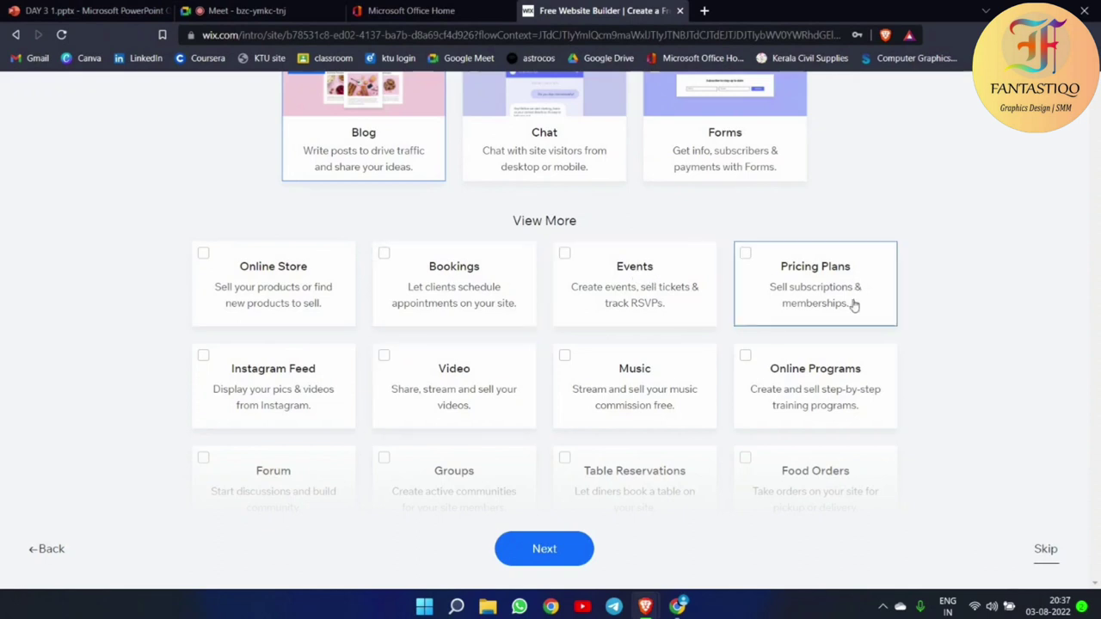
scroll(647, 371, down, 1)
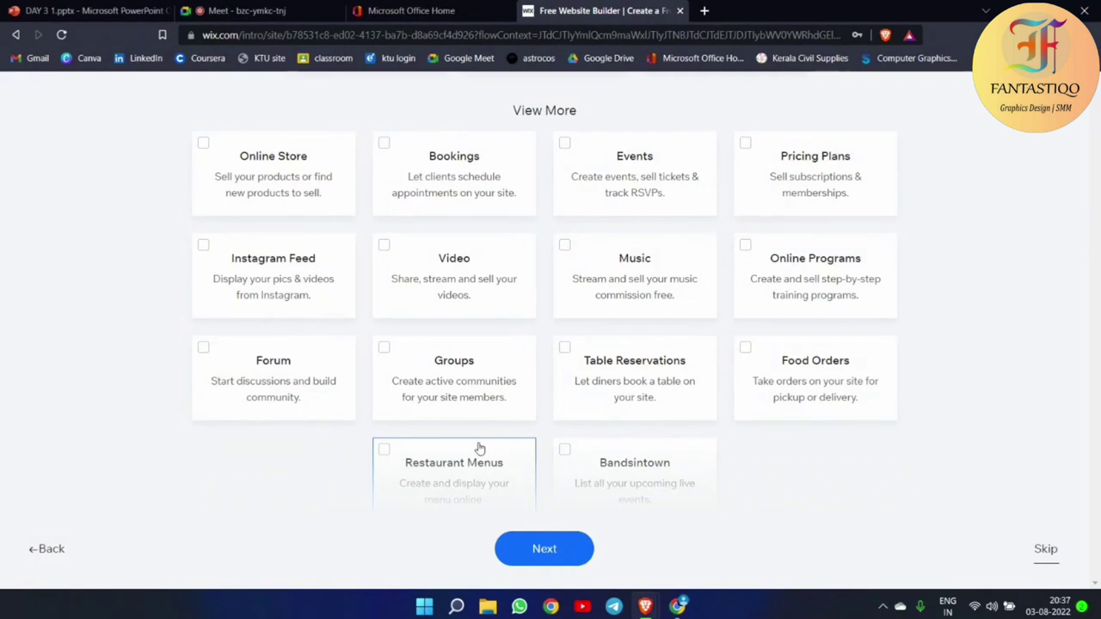
scroll(479, 447, down, 1)
scroll(479, 447, up, 3)
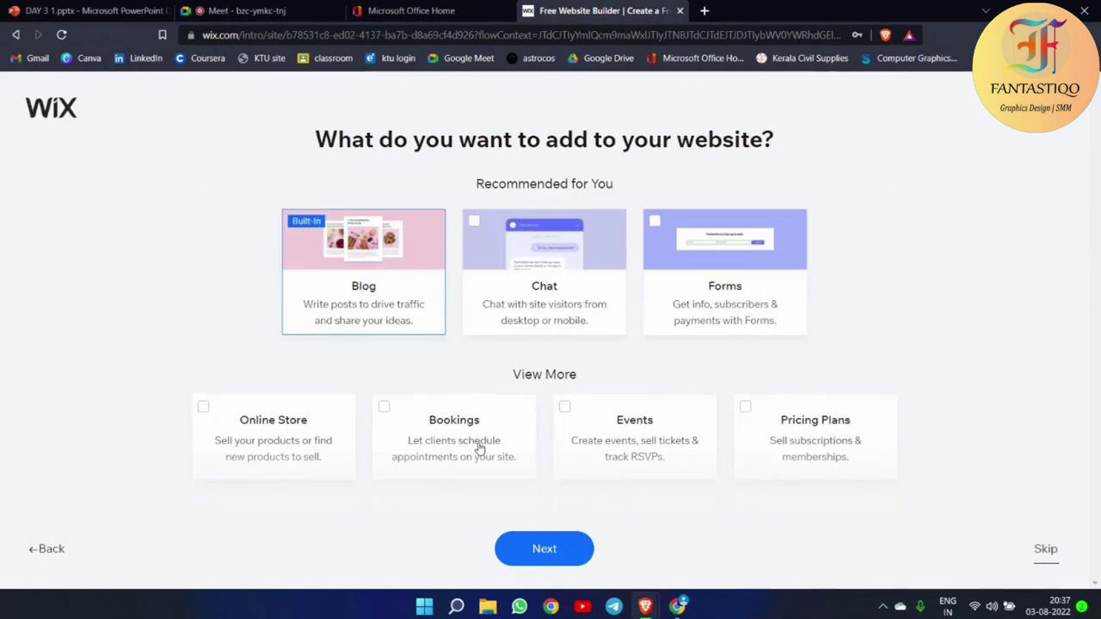
mouse_move(370, 276)
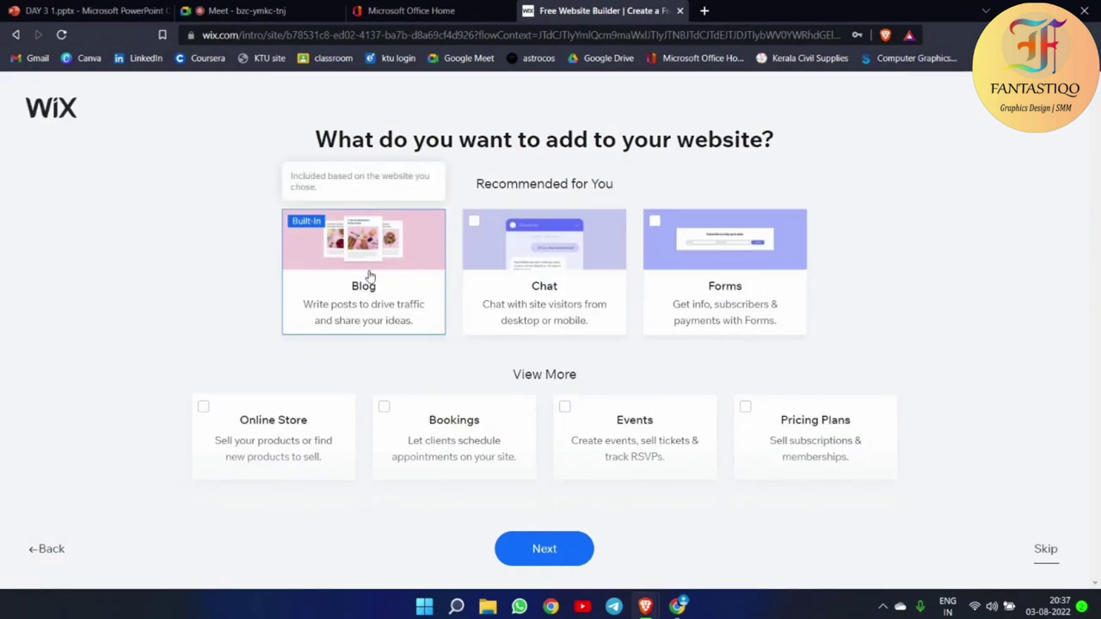
Confirm the Blog-only feature choice and go to the bloggingblog dashboard.
click(544, 560)
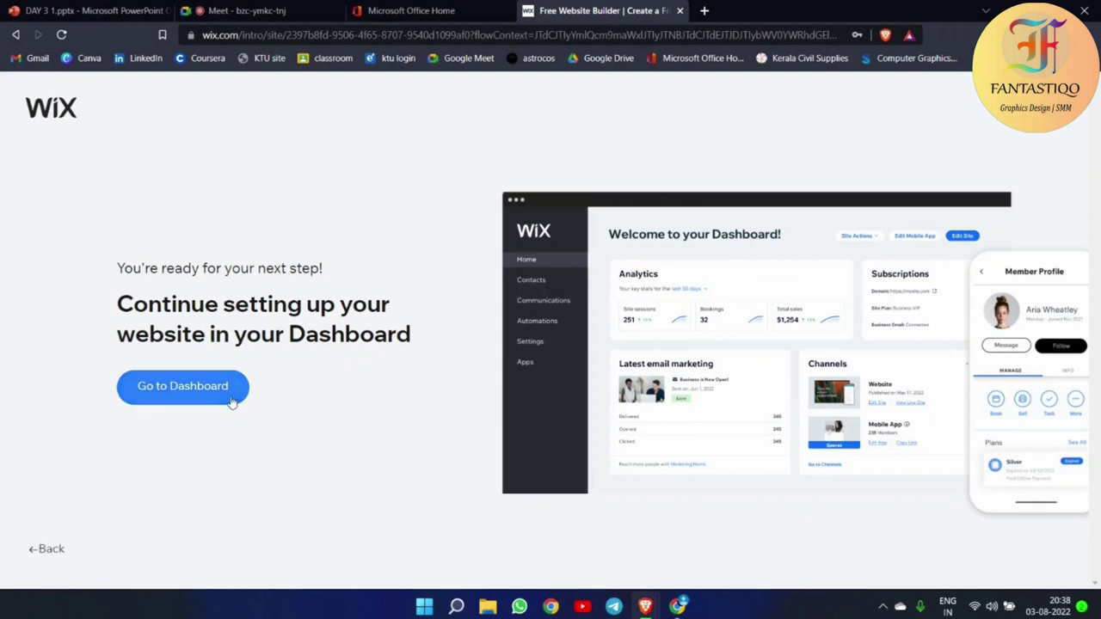
click(186, 392)
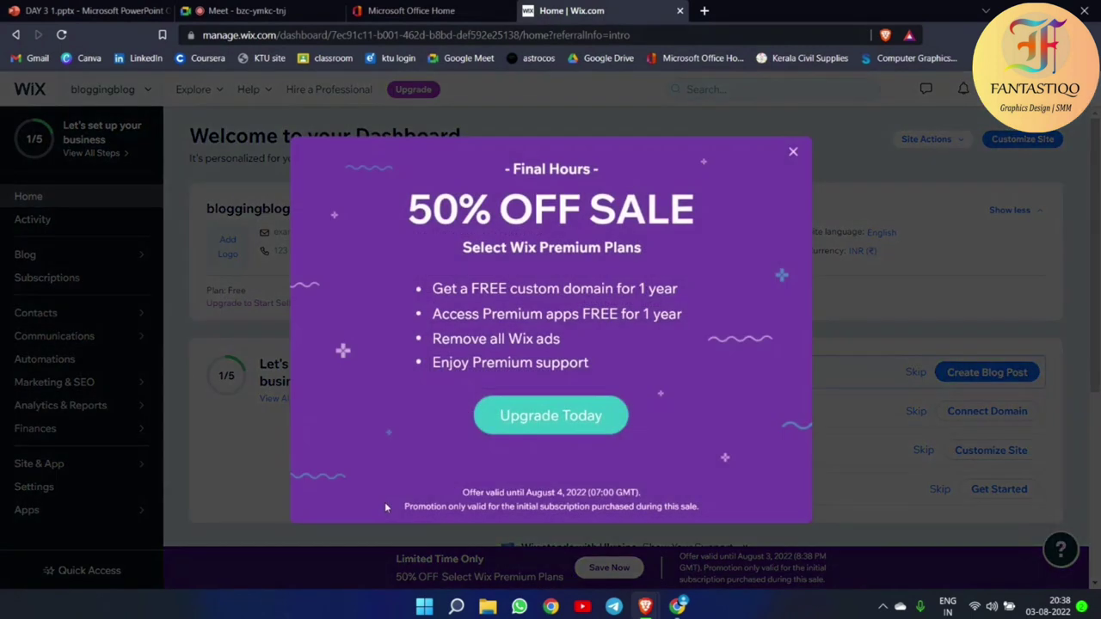
Close the 50% OFF SALE popup and scroll to the 1/5 setup checklist.
click(792, 152)
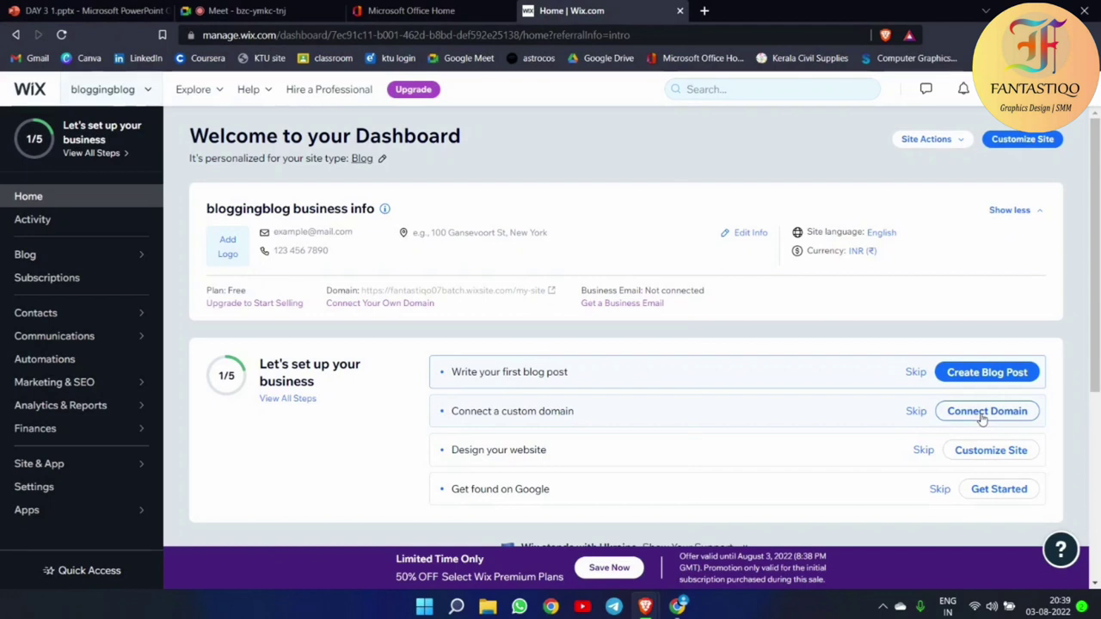
scroll(826, 447, down, 1)
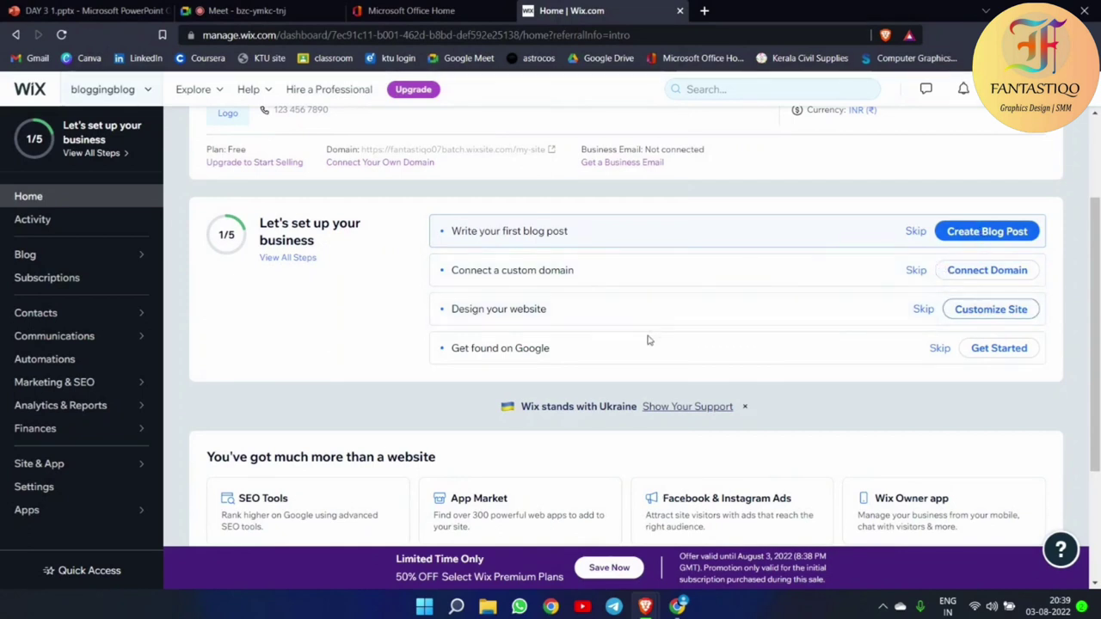
Start customizing the site, keep the existing business info, and pick the Timeless theme.
click(974, 314)
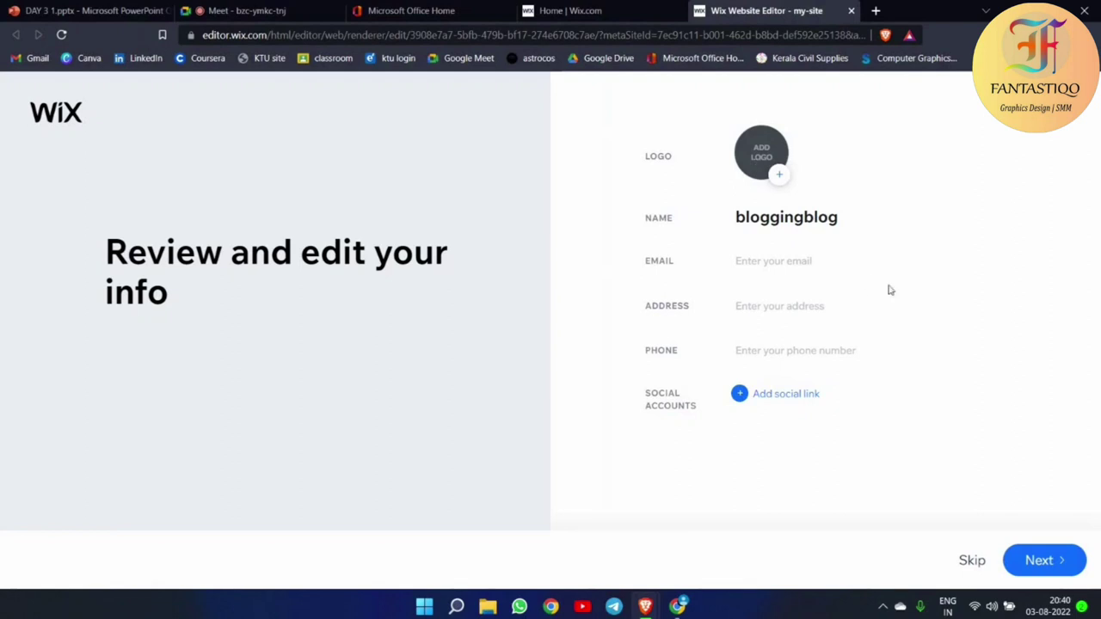
click(1049, 560)
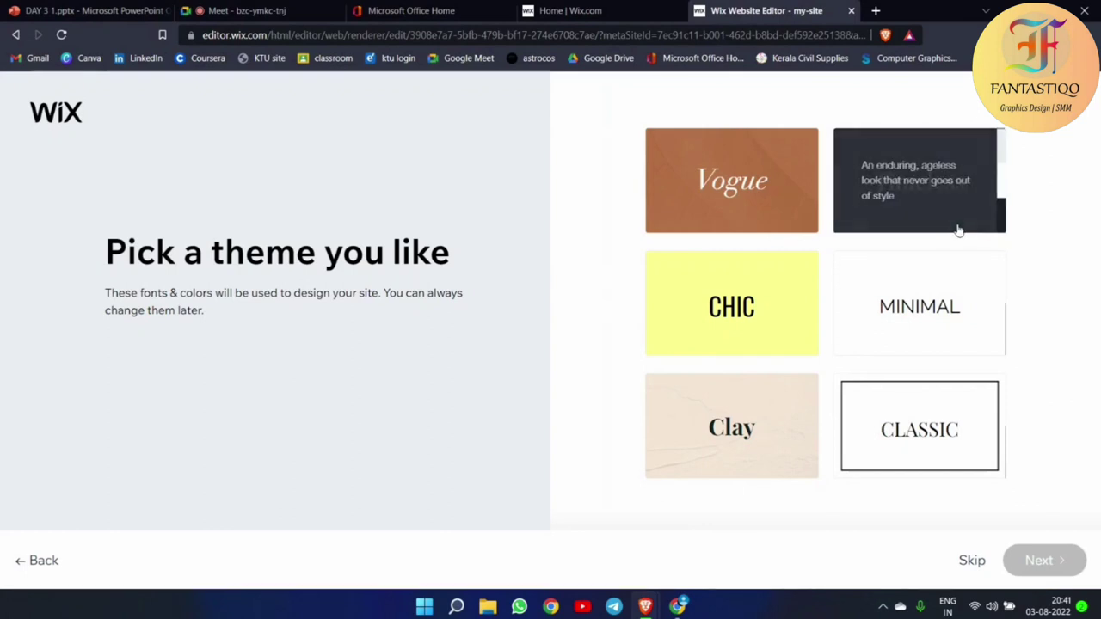
click(941, 184)
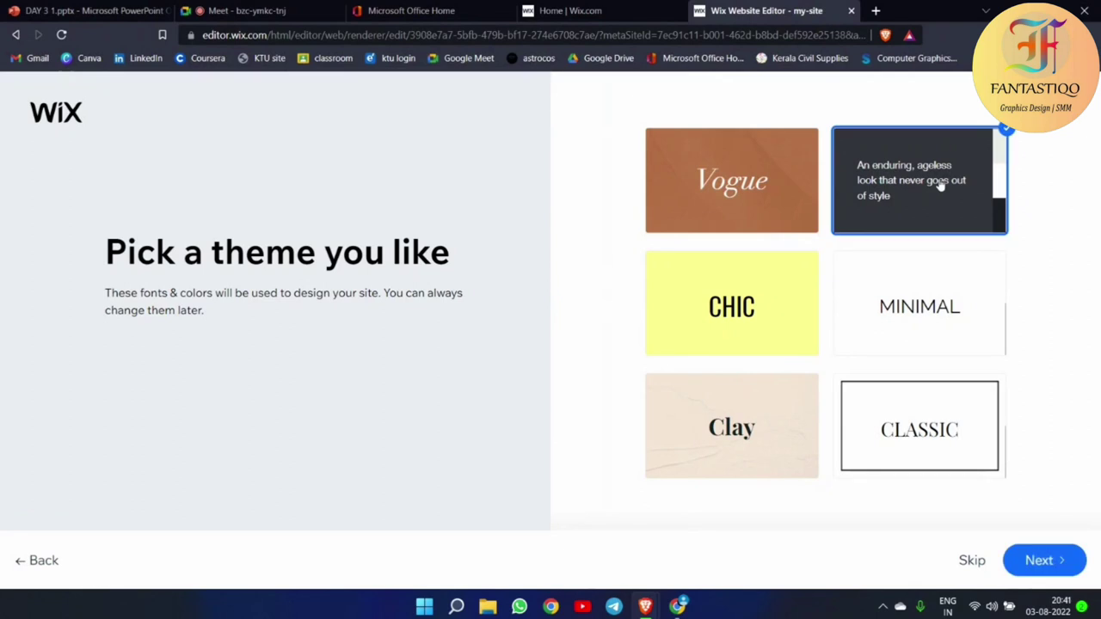
click(1042, 561)
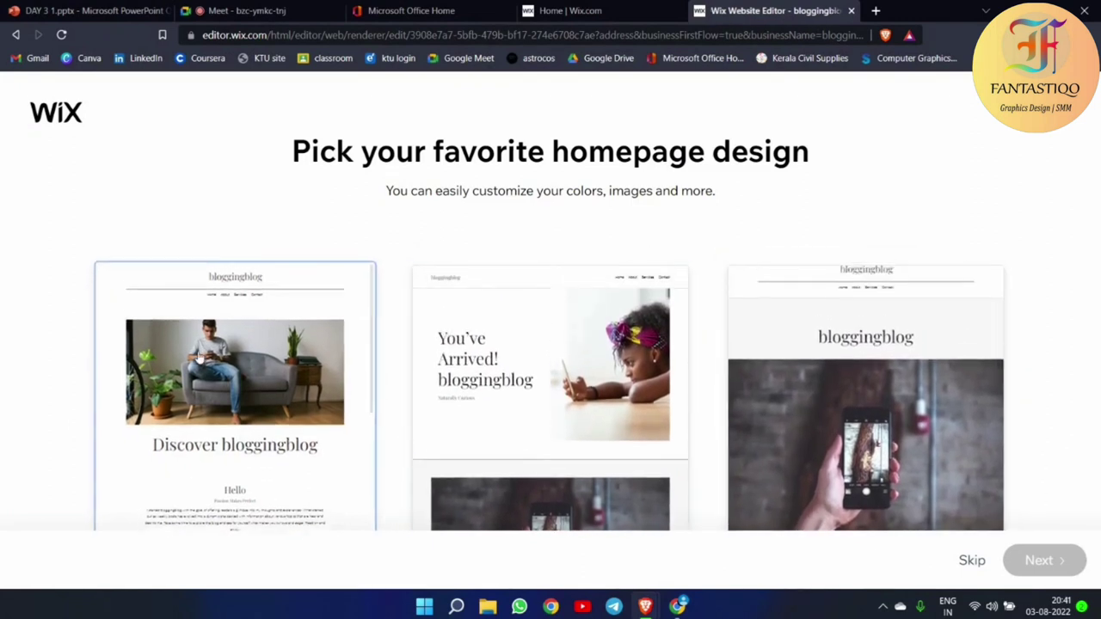
Select the Discover bloggingblog homepage layout, the first of the three designs.
click(202, 370)
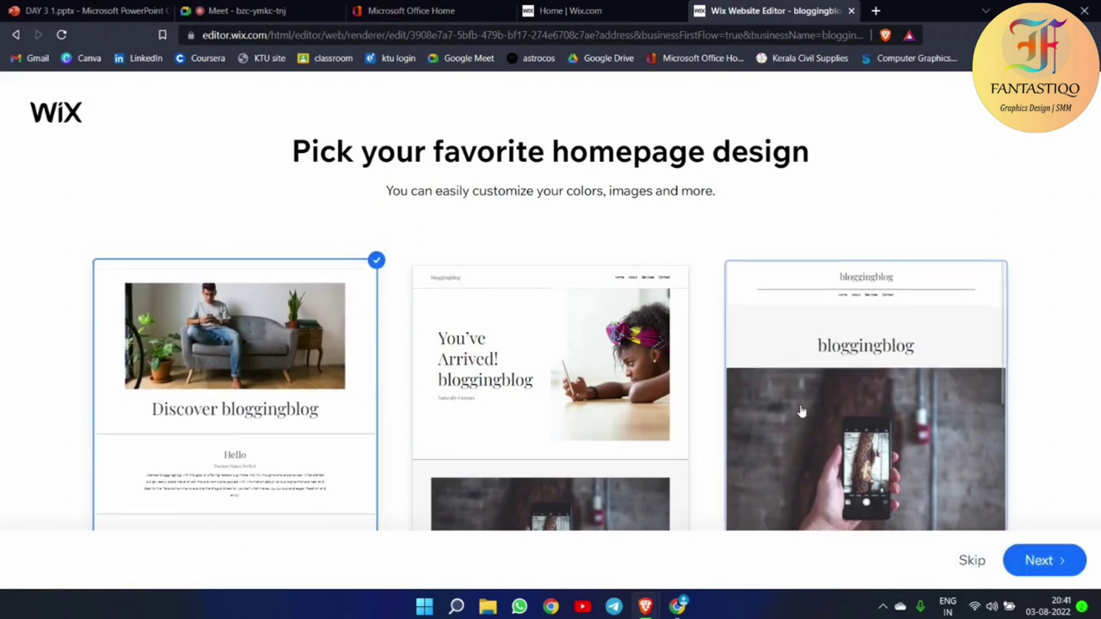
click(1029, 560)
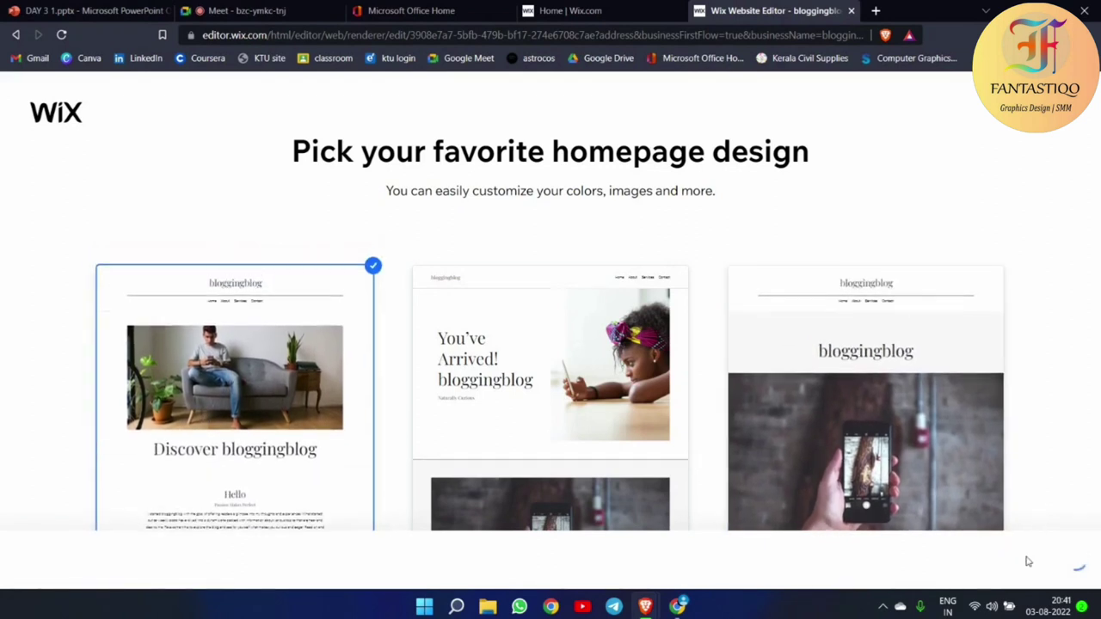
scroll(632, 512, down, 1)
Add the About and Contact pages, then build the site.
scroll(632, 512, up, 1)
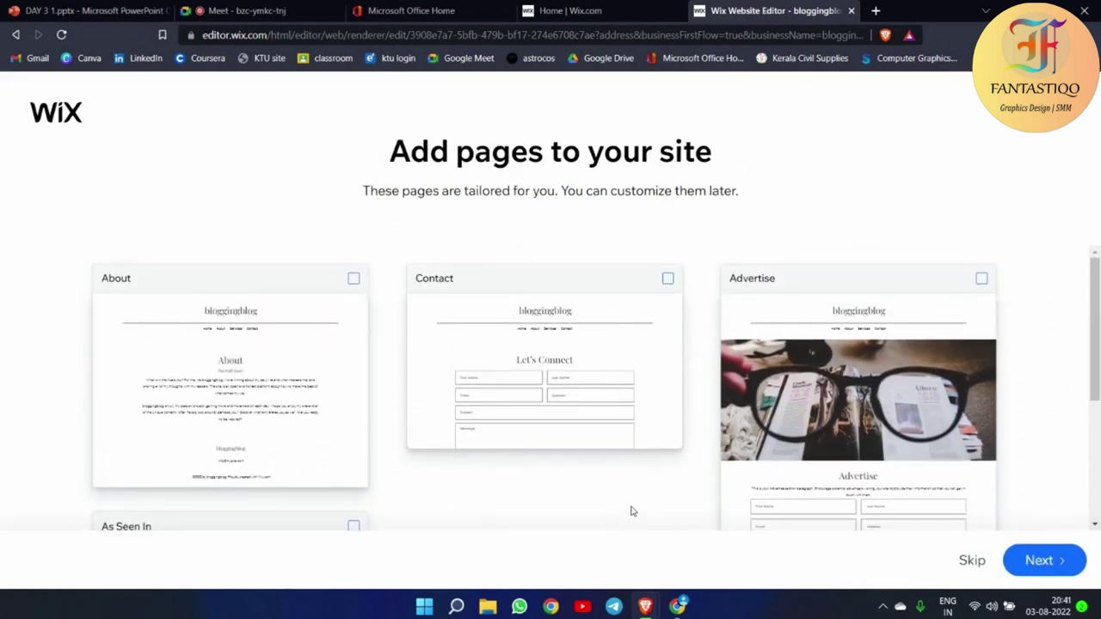
click(357, 278)
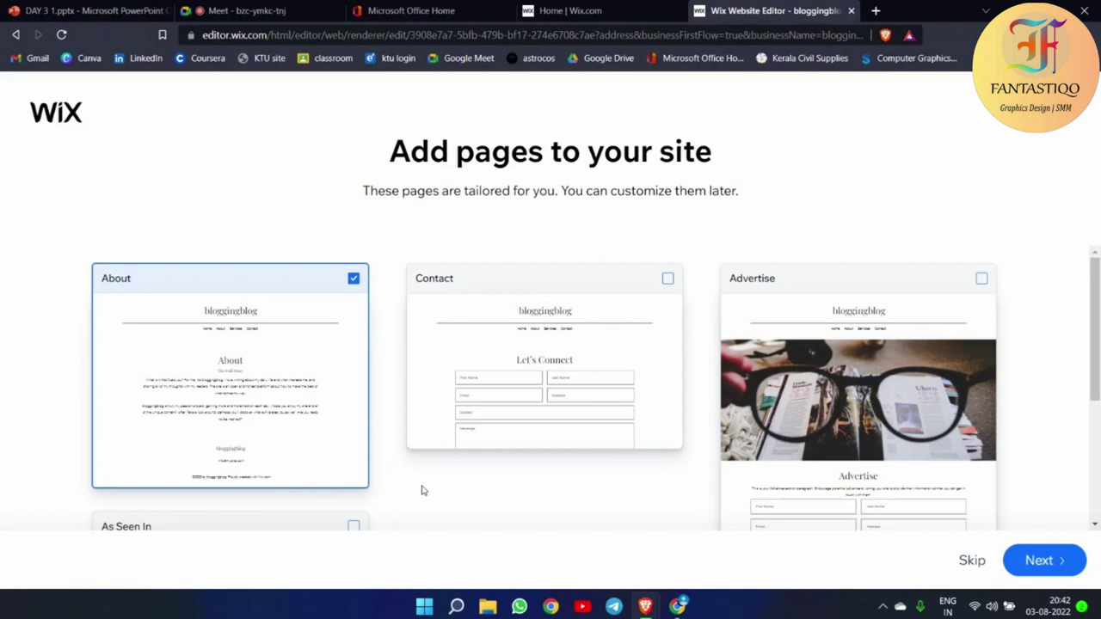
click(671, 276)
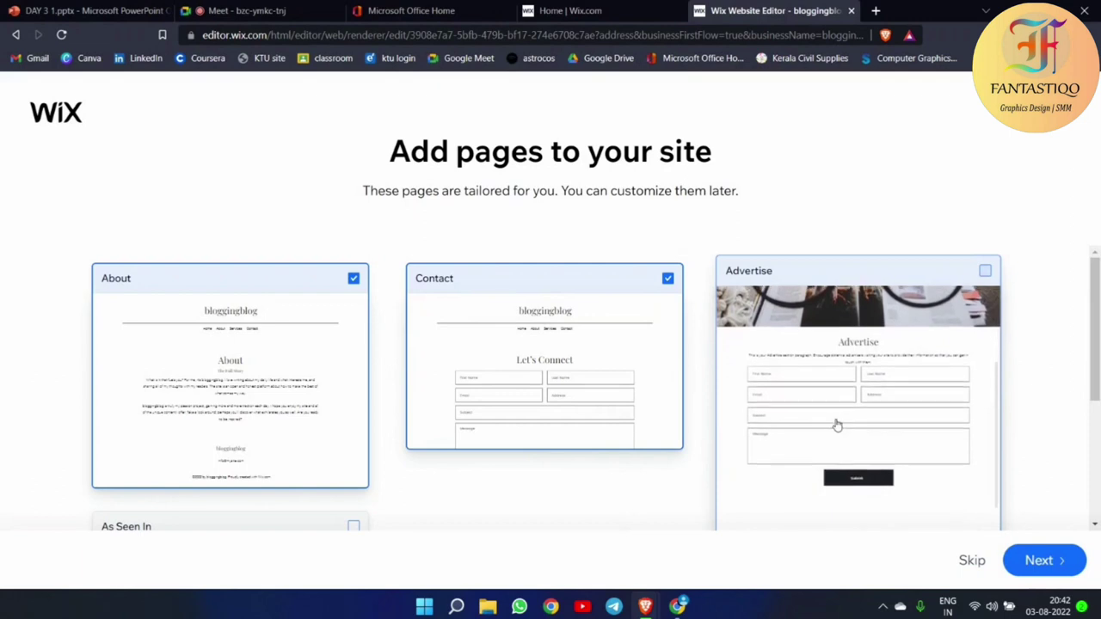
scroll(639, 499, down, 3)
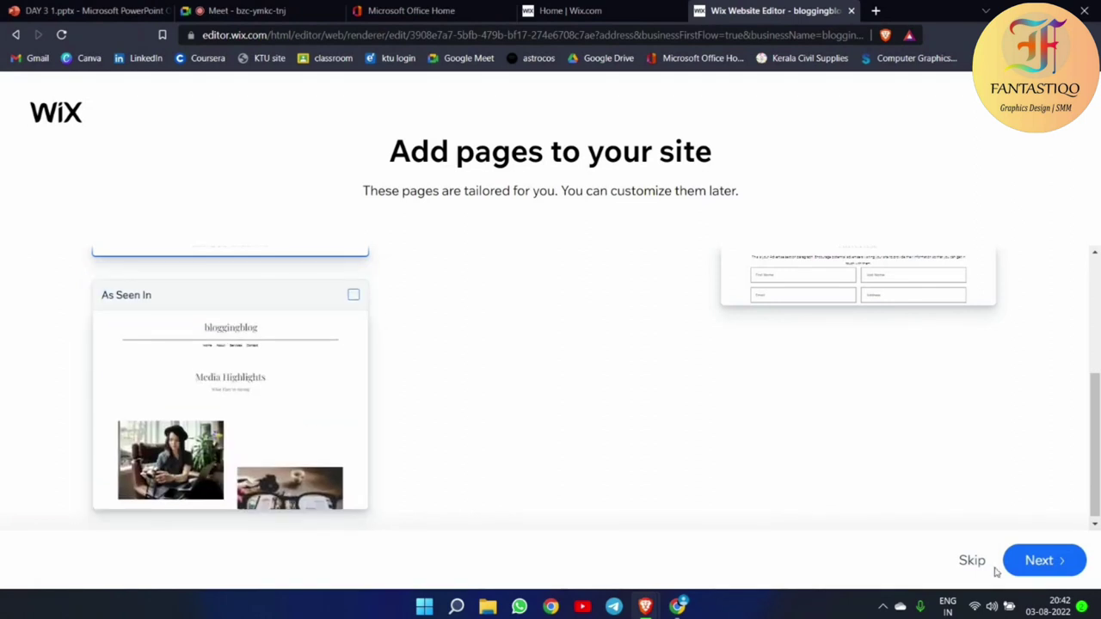
click(1025, 560)
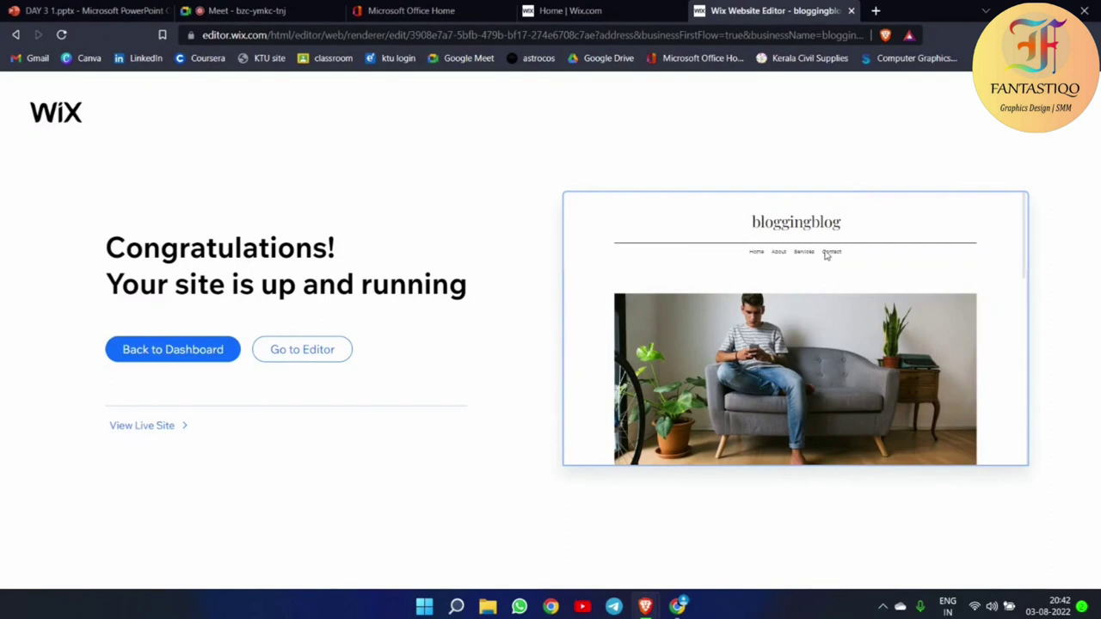
scroll(829, 281, down, 10)
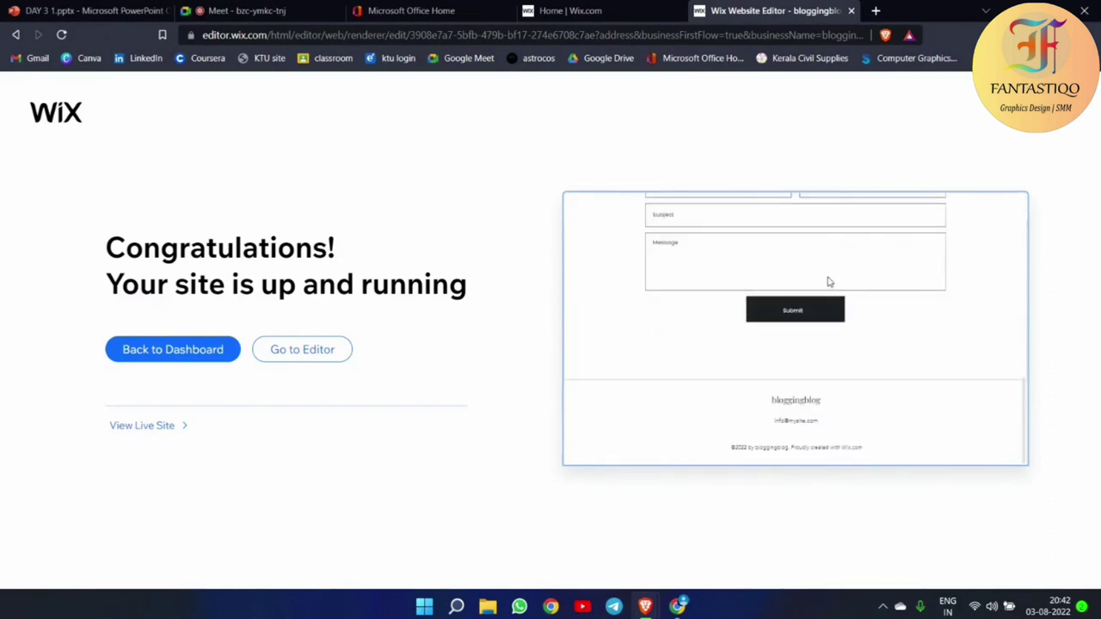
scroll(829, 281, up, 10)
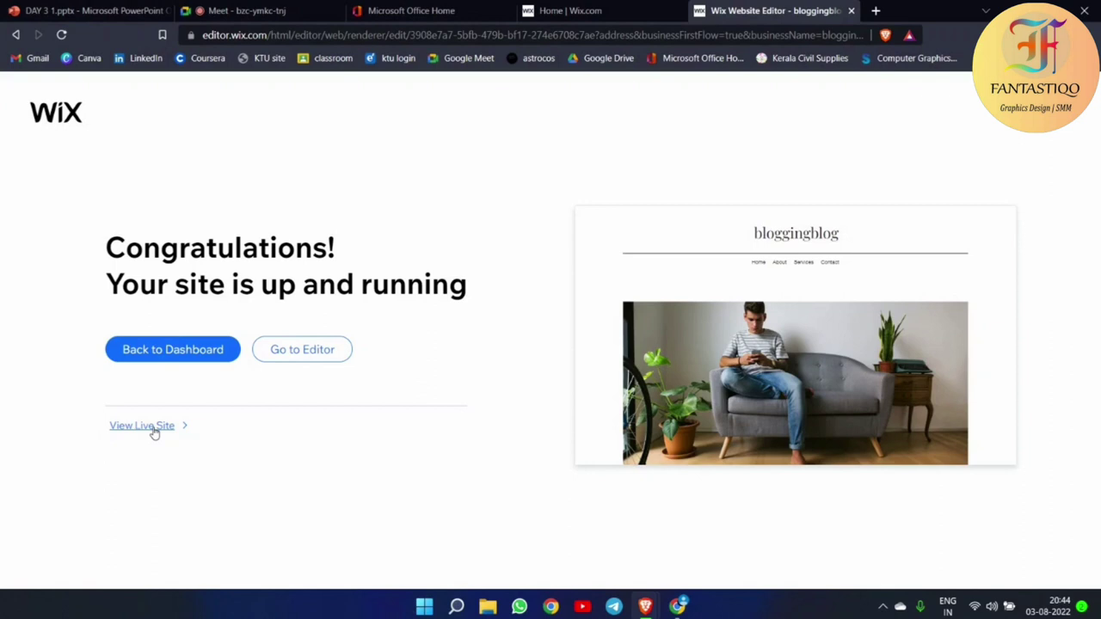
Load canva.com in the current tab from the Canva bookmark.
click(82, 58)
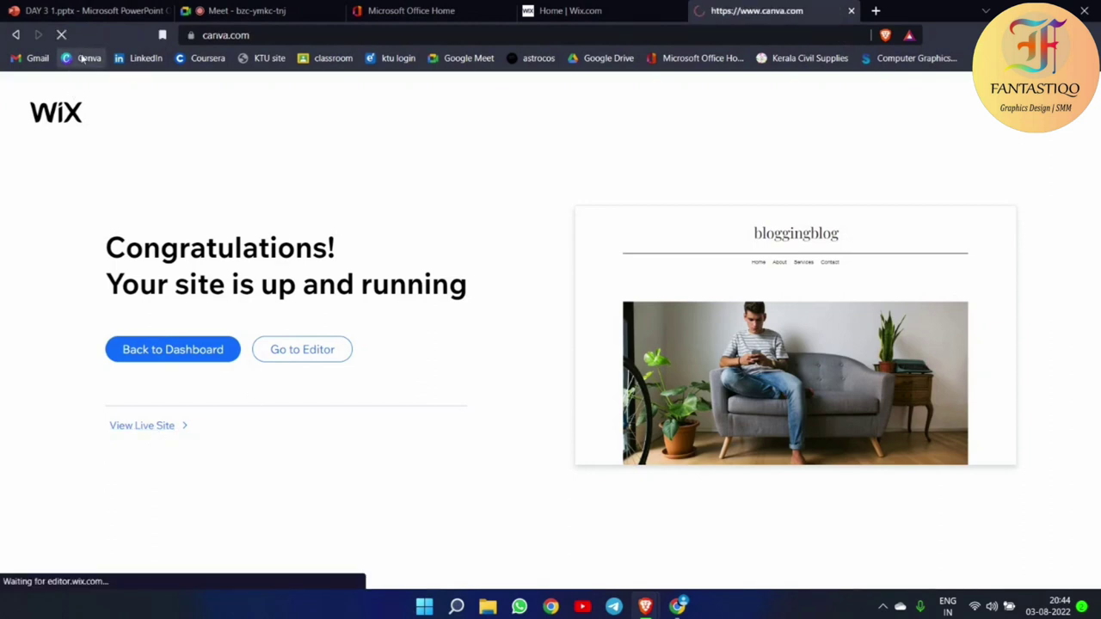